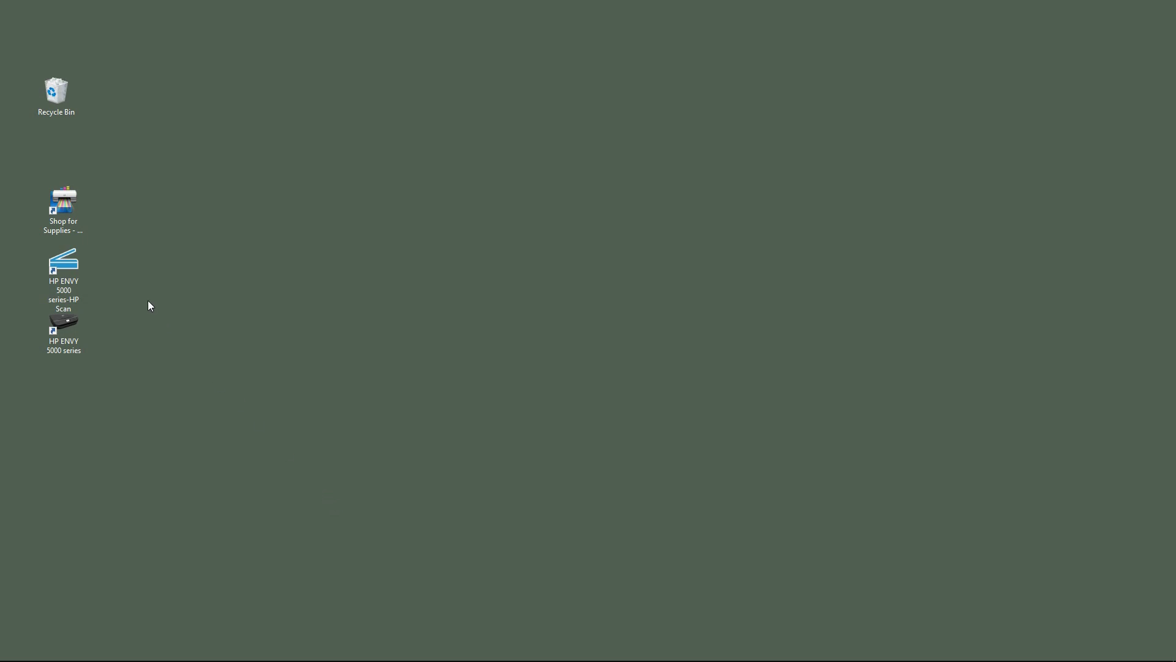
Launch HP Scan from the desktop shortcut and dismiss the printer-not-found error
{"action": "left_click", "coordinate": [66, 273]}
{"action": "double_click", "coordinate": [67, 272]}
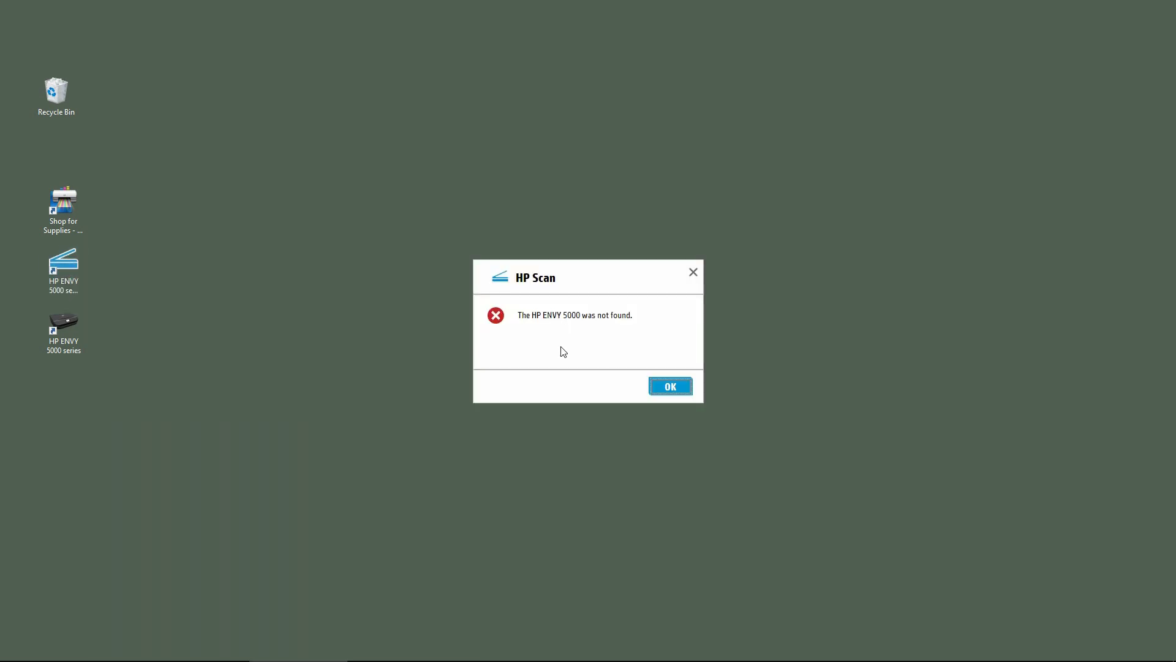
{"action": "left_click", "coordinate": [677, 392]}
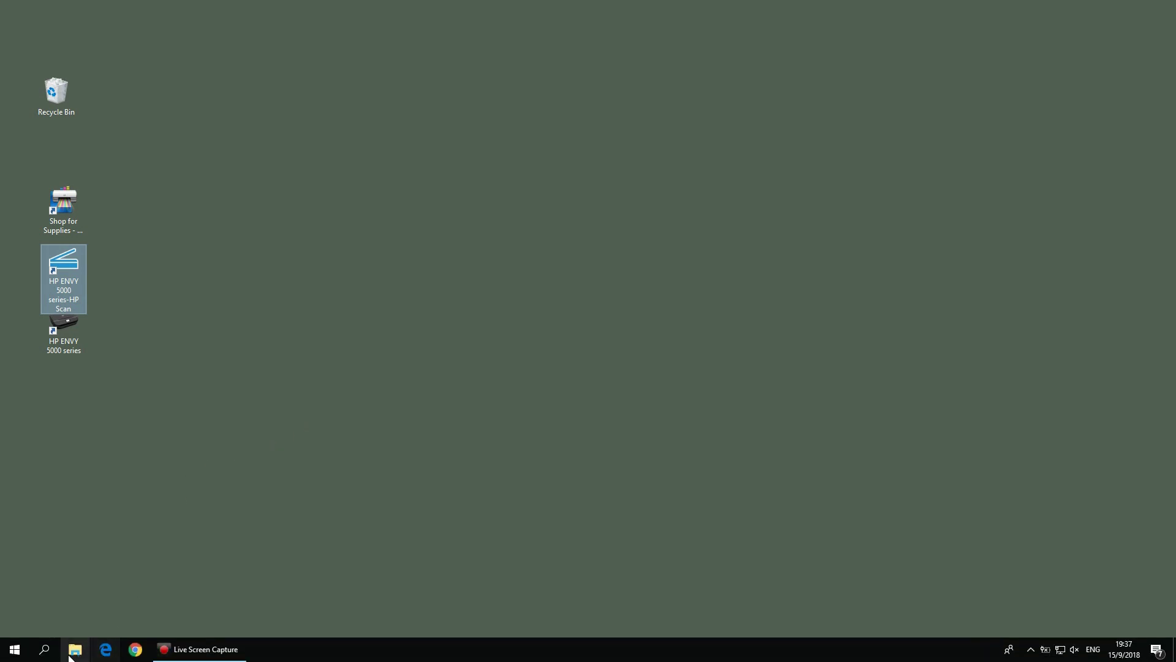
Search Windows for 'control paen' and open Control Panel from the results
{"action": "left_click", "coordinate": [49, 651]}
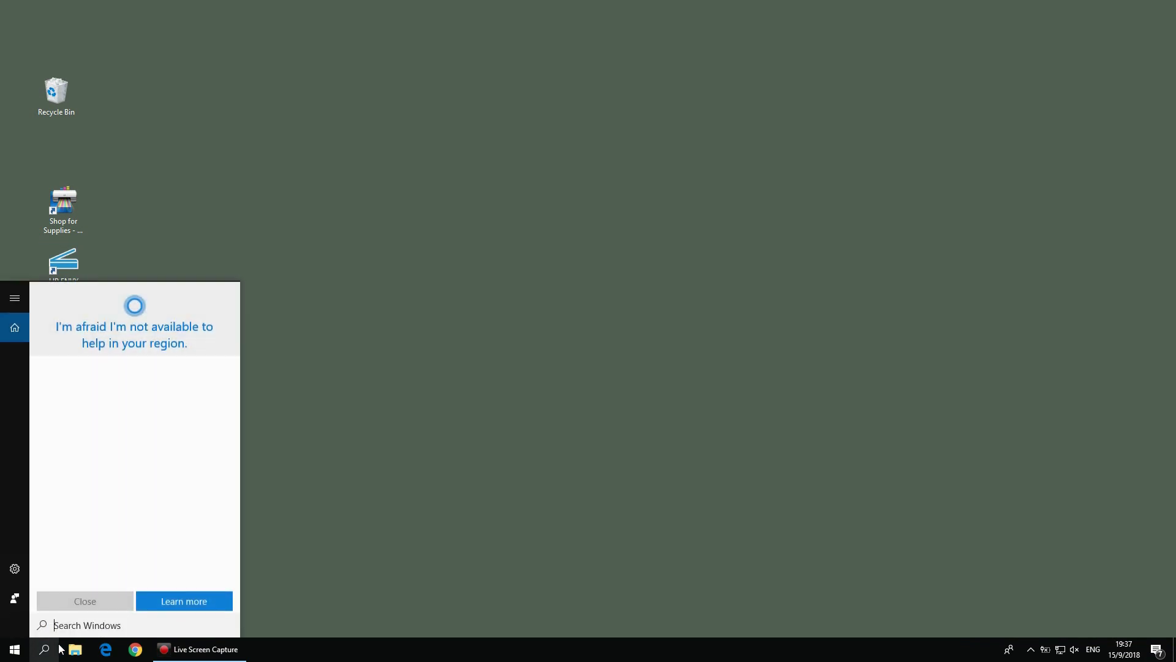
{"action": "type", "text": "control paen"}
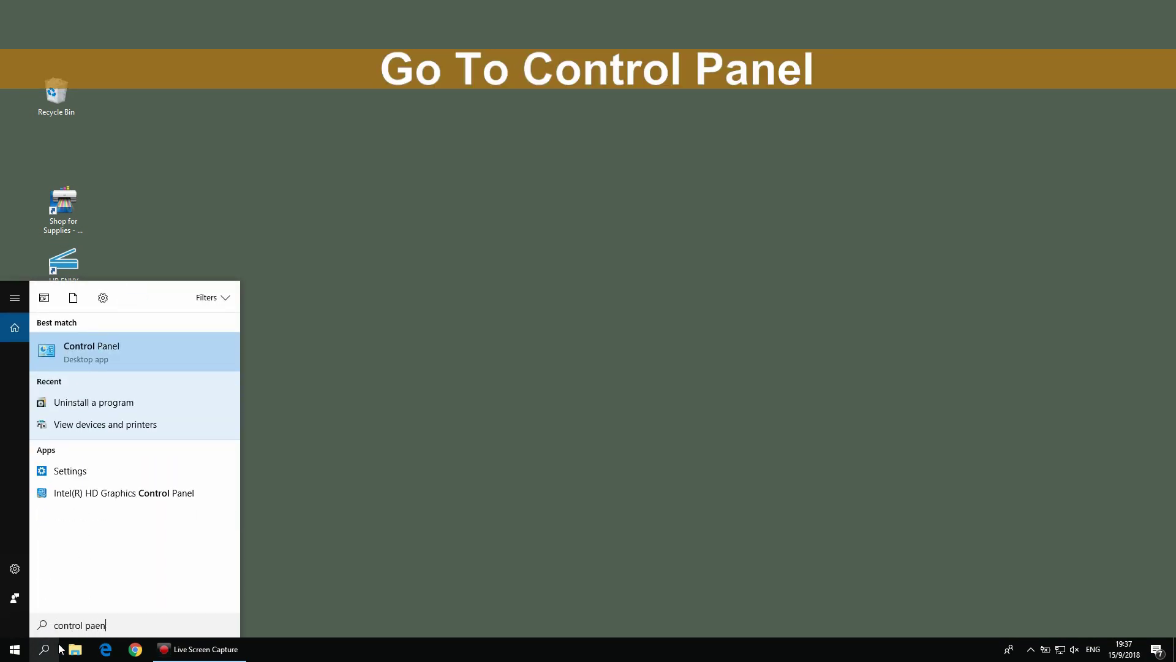
{"action": "key", "text": "Return"}
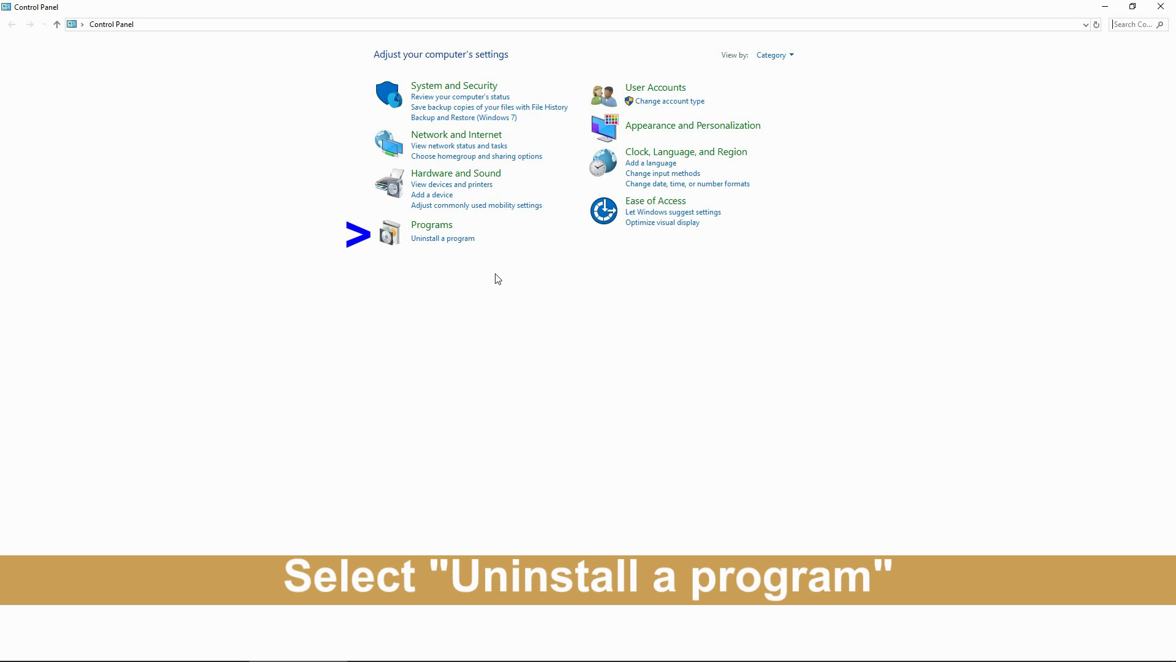
Open Programs and Features via 'Uninstall a program' under Programs
{"action": "left_click", "coordinate": [464, 241]}
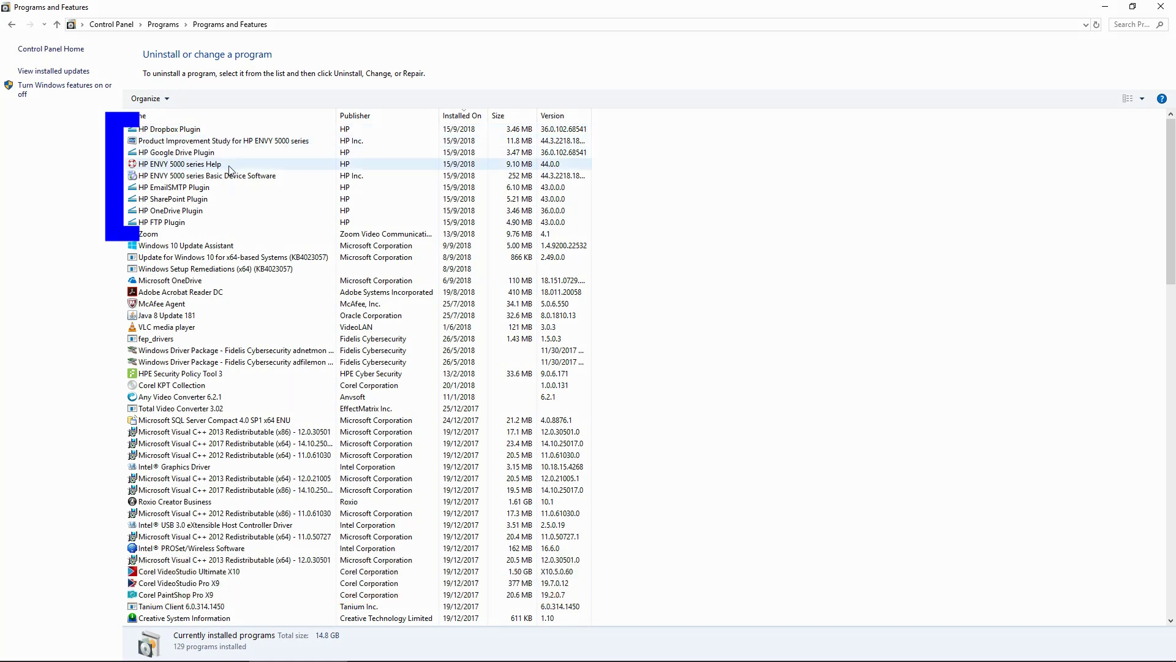
Uninstall HP Dropbox Plugin and confirm the removal
{"action": "left_click", "coordinate": [301, 132]}
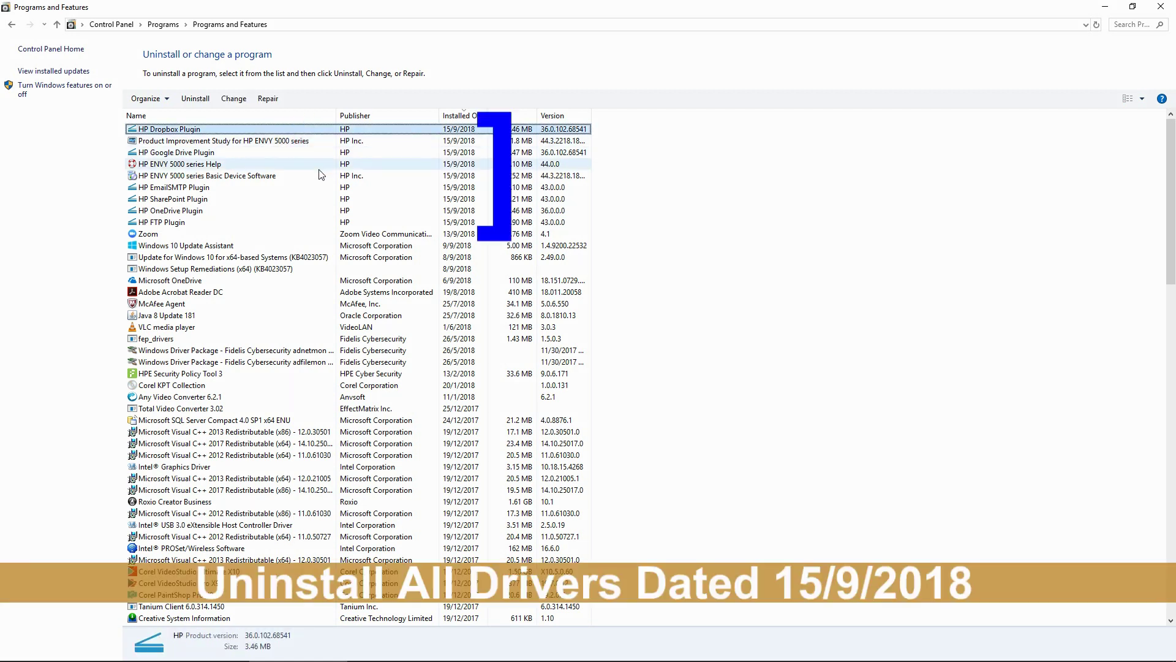
{"action": "left_click", "coordinate": [199, 103]}
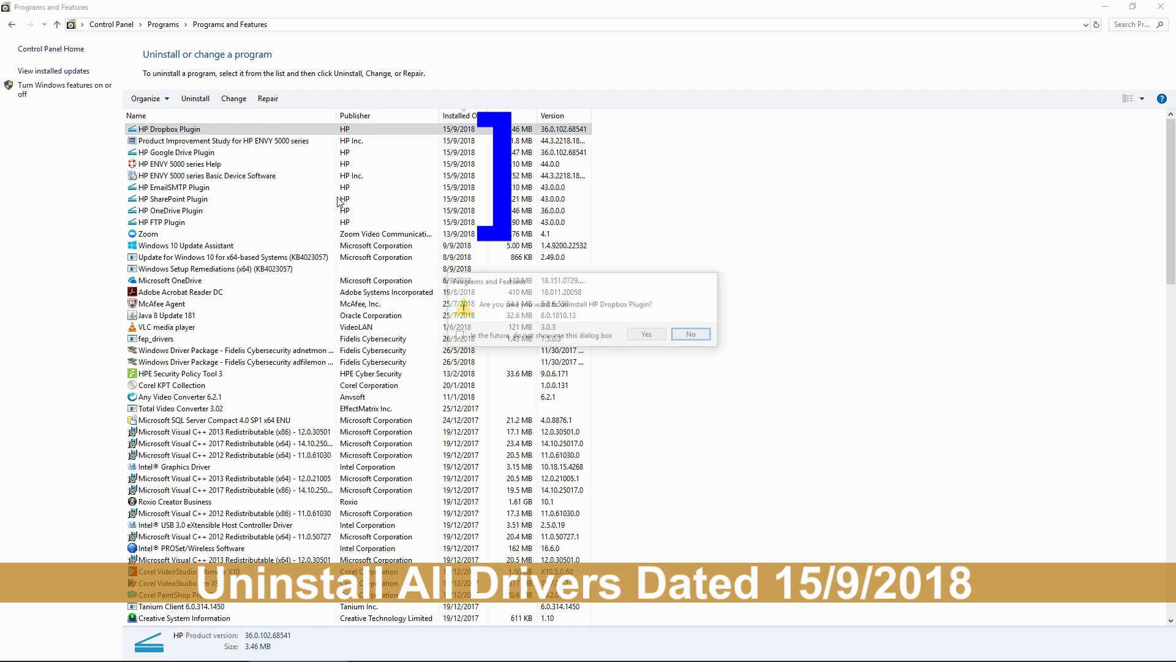
{"action": "left_click", "coordinate": [648, 335]}
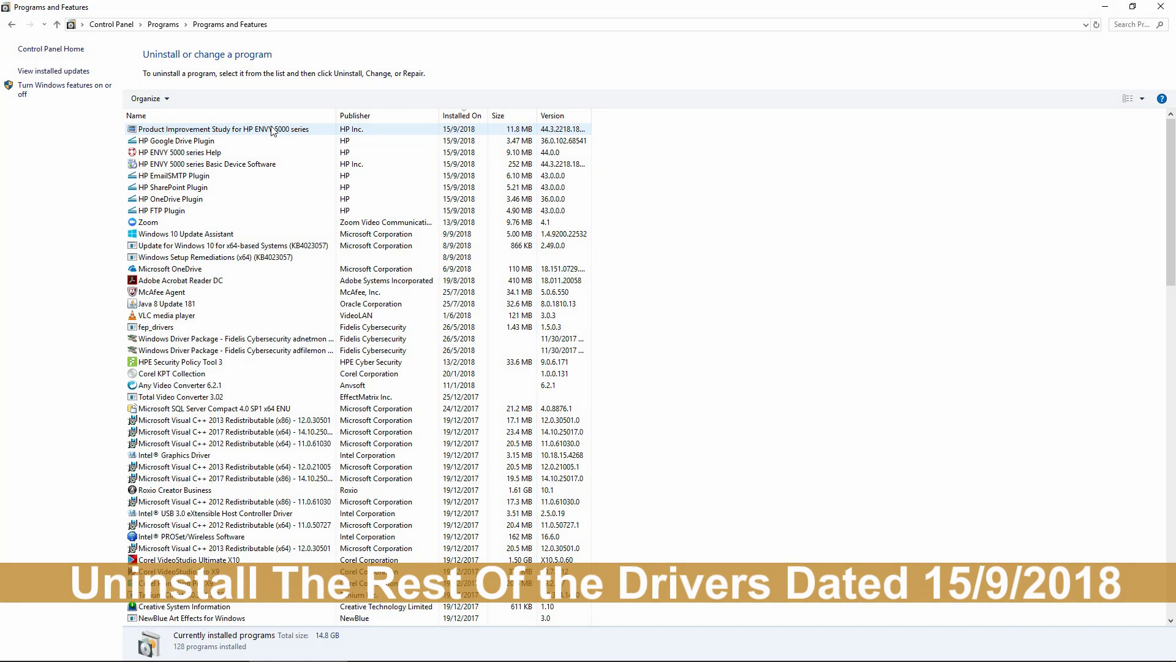
Uninstall the HP Product Improvement Study program and confirm the removal
{"action": "left_click", "coordinate": [273, 130]}
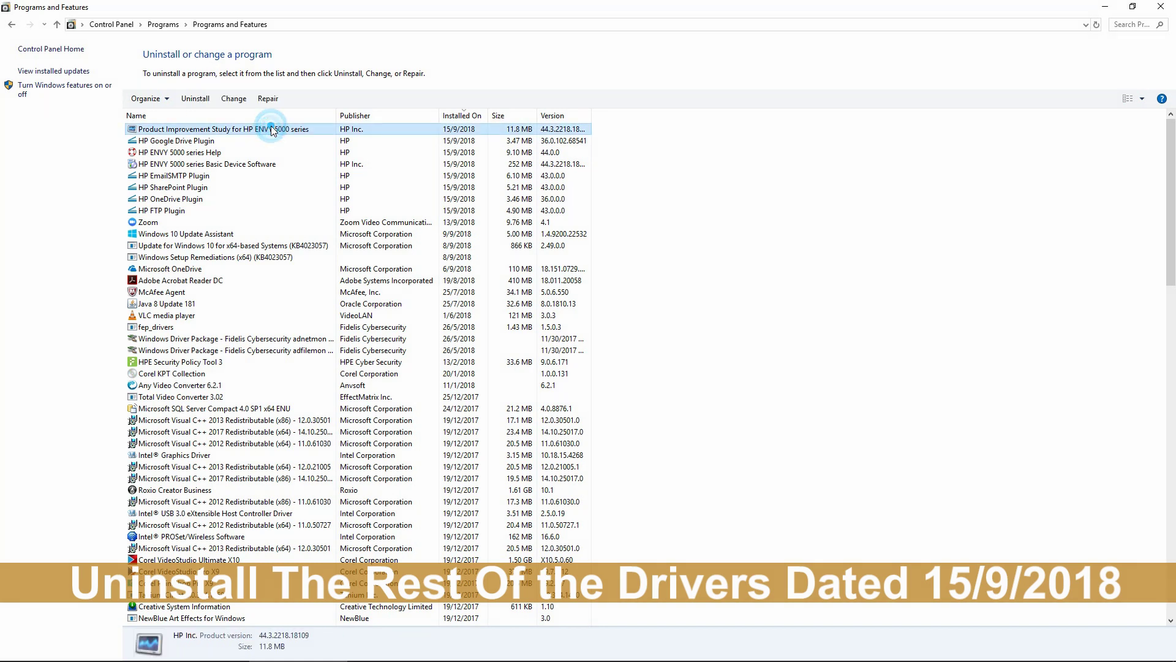
{"action": "left_click", "coordinate": [195, 98]}
{"action": "left_click", "coordinate": [676, 334]}
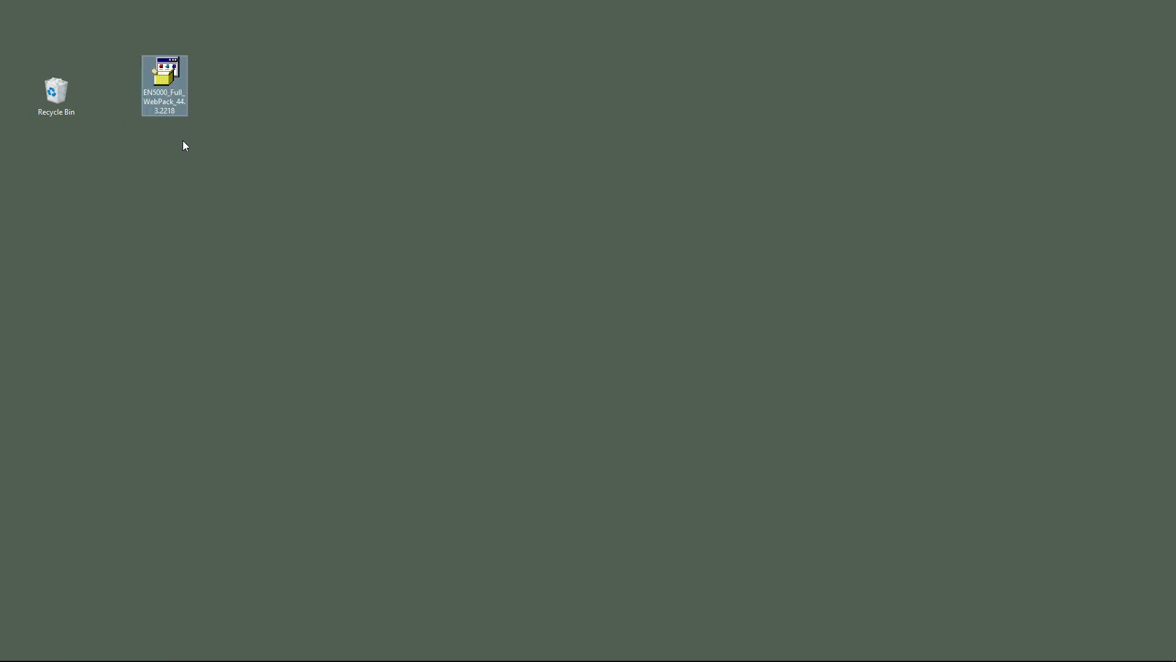
Run the EN5000 full setup file and continue past the installer welcome screen
{"action": "double_click", "coordinate": [162, 89]}
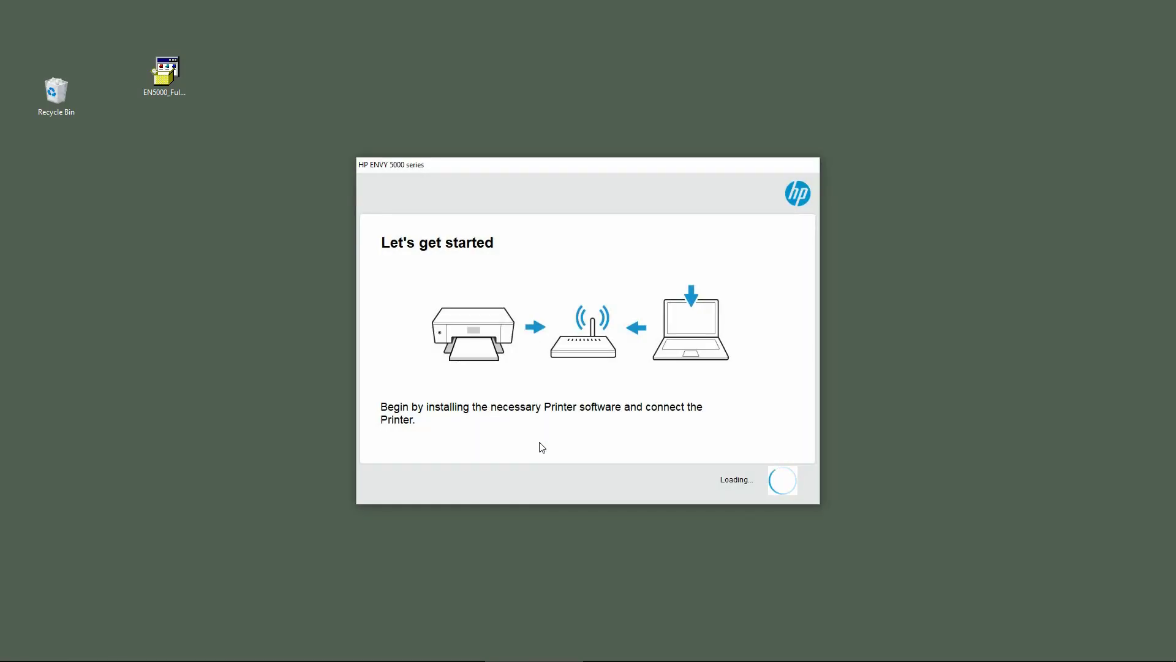
{"action": "left_click", "coordinate": [746, 480]}
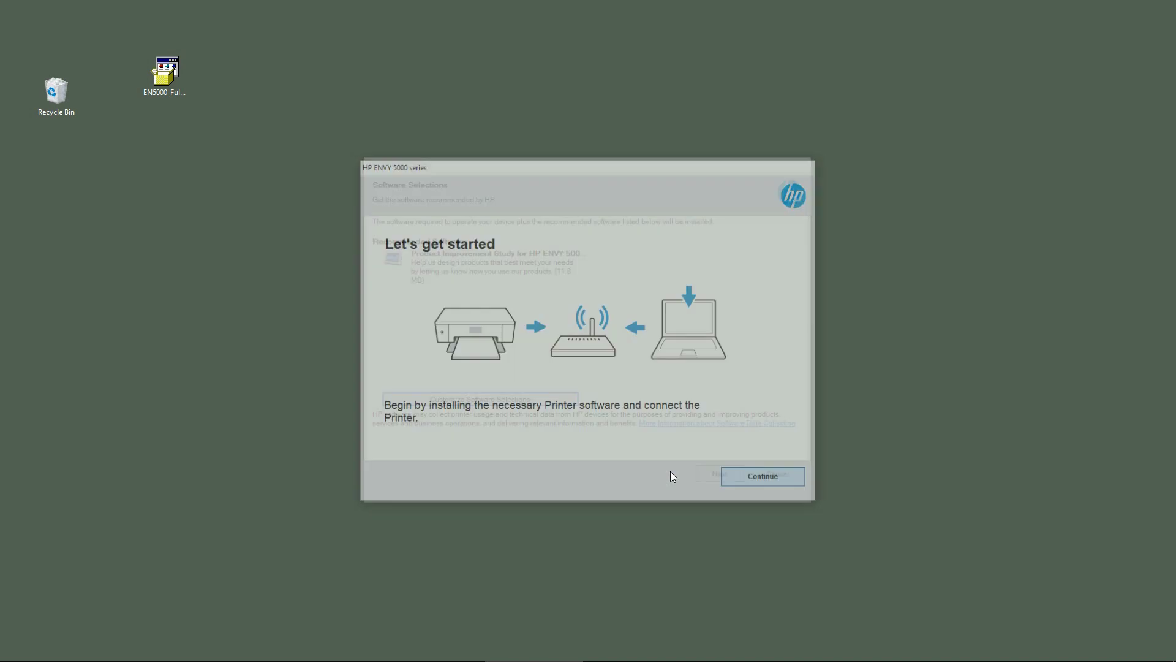
Keep the recommended software selection and accept the installation agreements and settings
{"action": "left_click", "coordinate": [721, 481]}
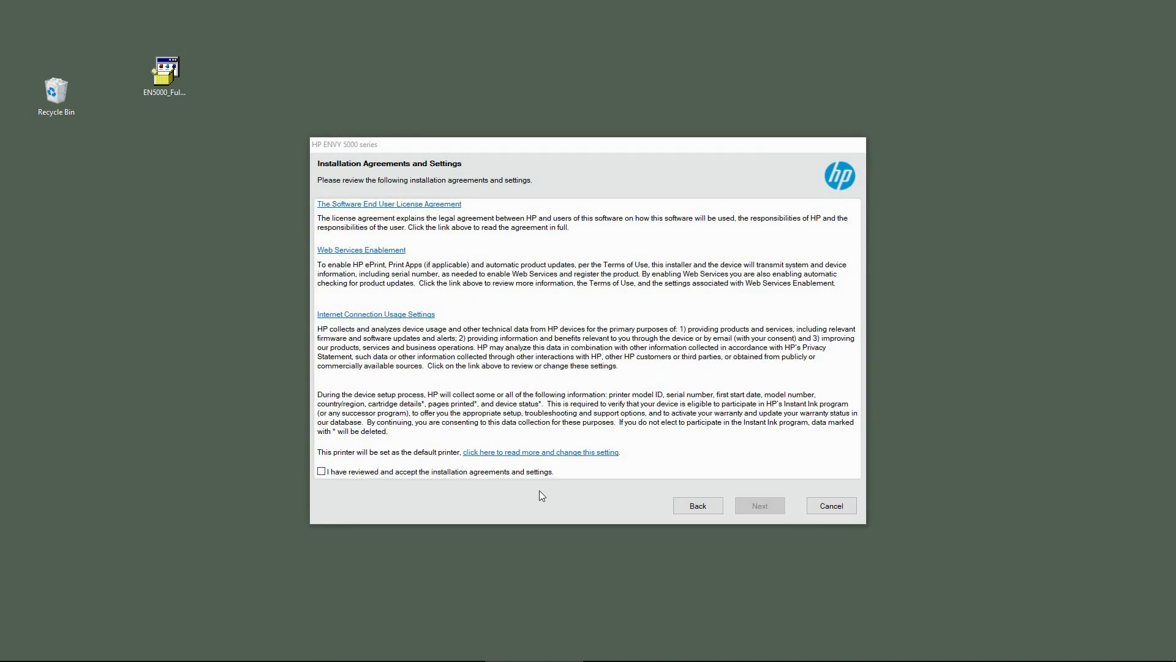
{"action": "left_click", "coordinate": [347, 473]}
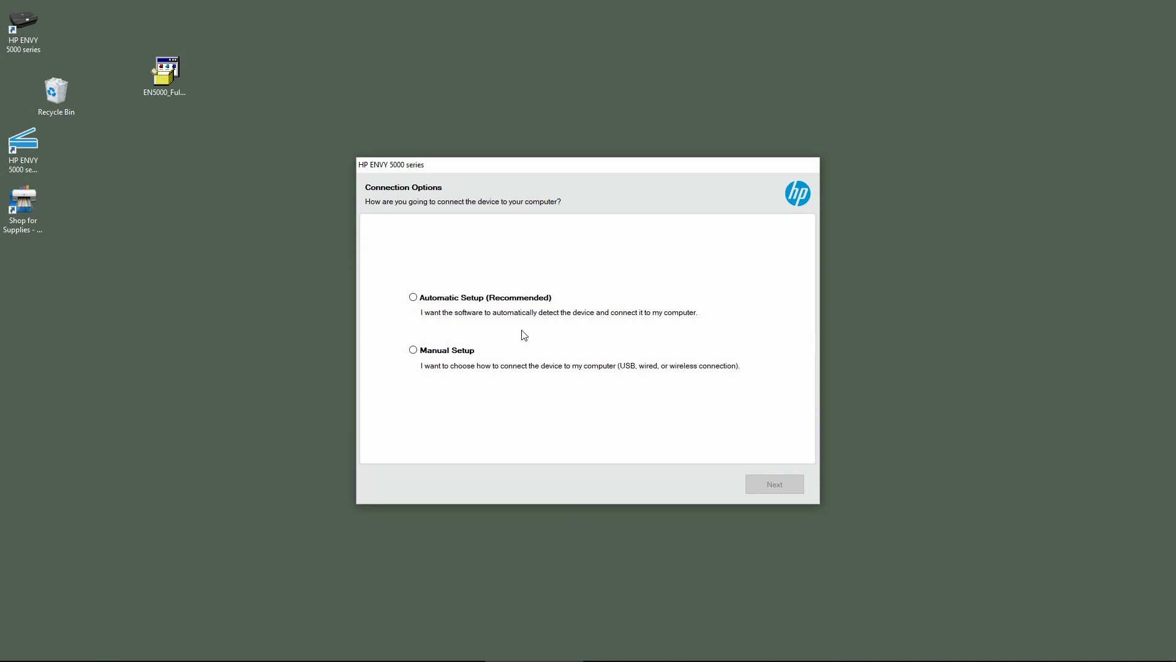
Choose Automatic Setup (Recommended) and install the networked HP ENVY 5000 series printer
{"action": "left_click", "coordinate": [487, 298]}
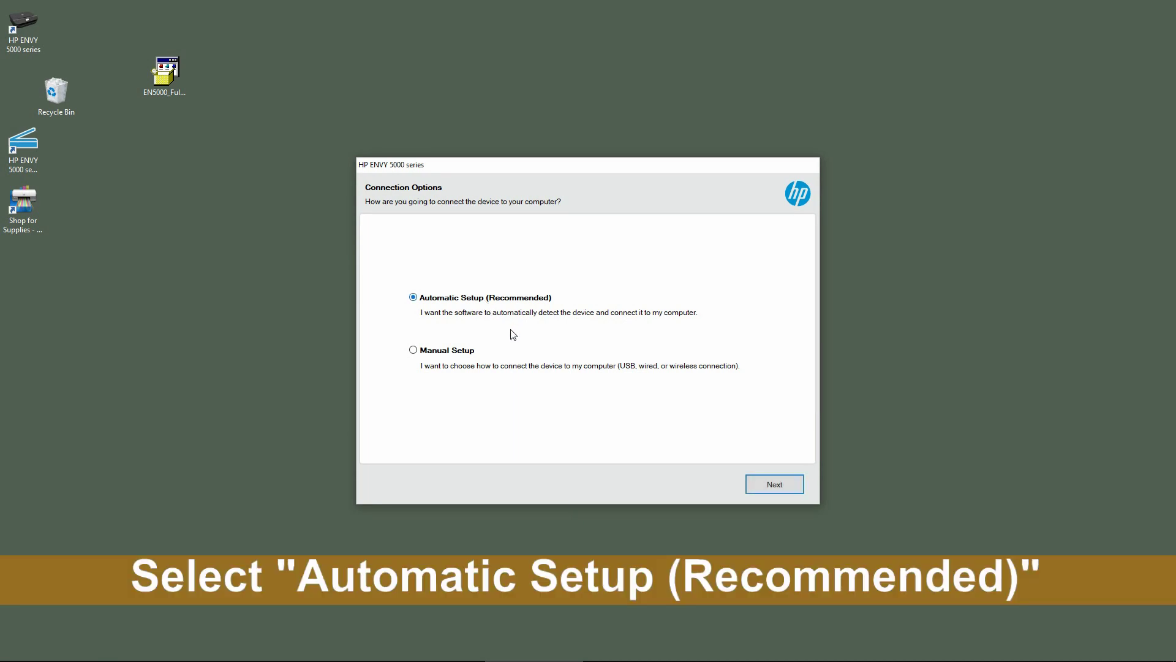
{"action": "left_click", "coordinate": [775, 485]}
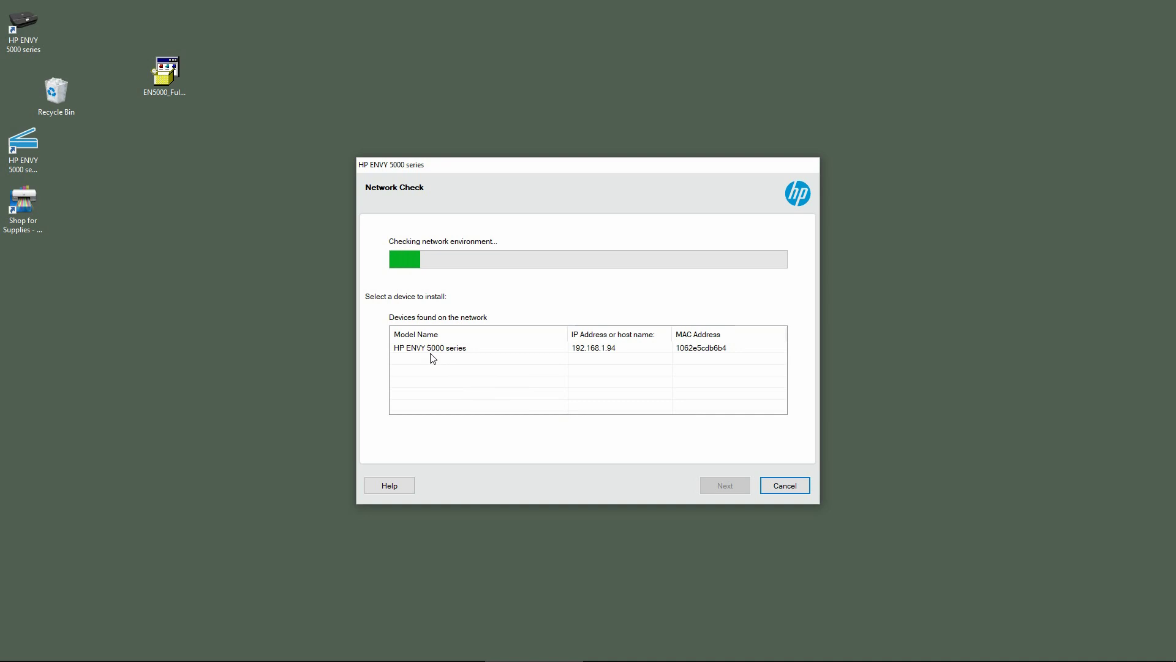
{"action": "left_click", "coordinate": [441, 350]}
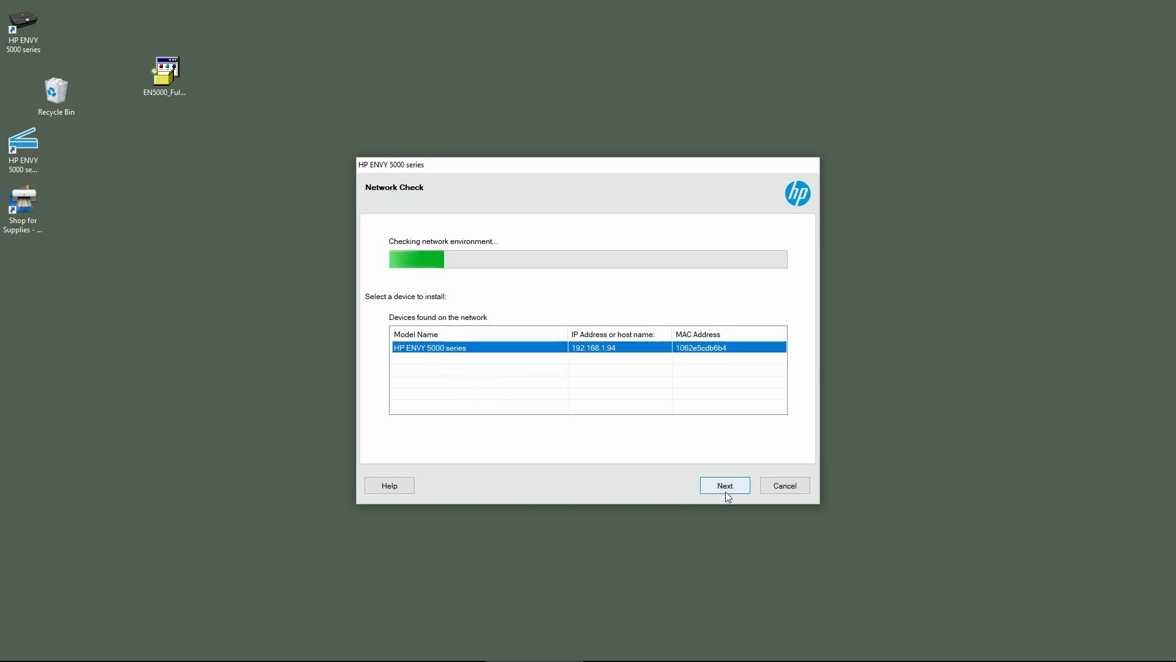
{"action": "left_click", "coordinate": [726, 489]}
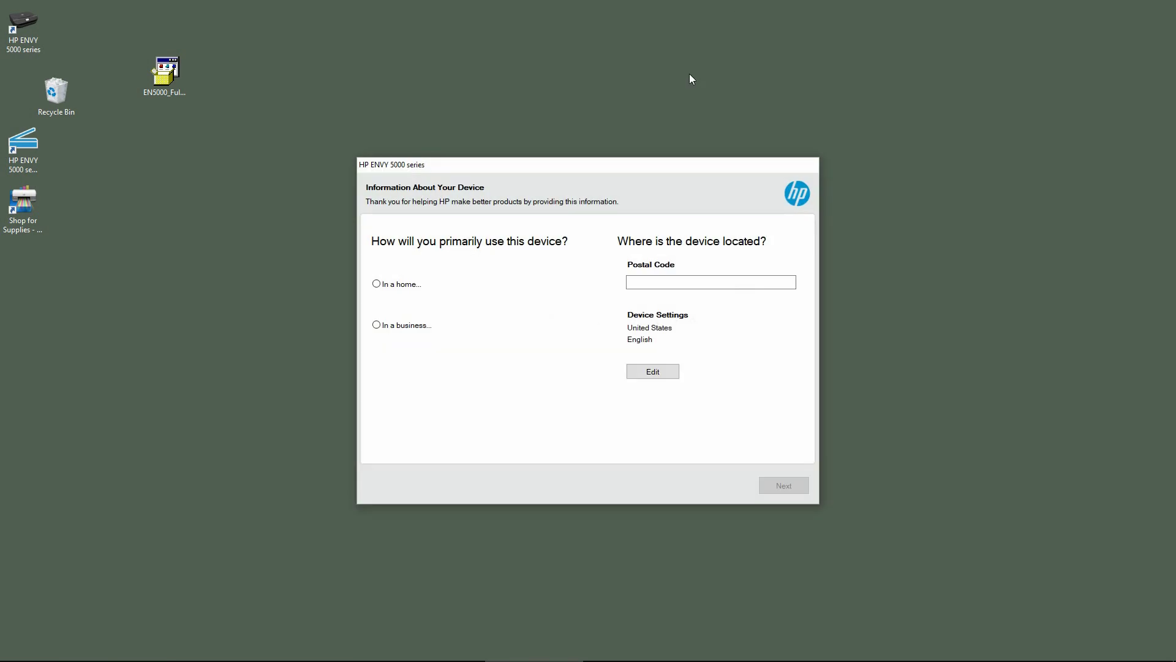
Set device use to 'In the home for personal use', enter a postal code, and submit
{"action": "left_click", "coordinate": [412, 285]}
{"action": "left_click", "coordinate": [420, 306]}
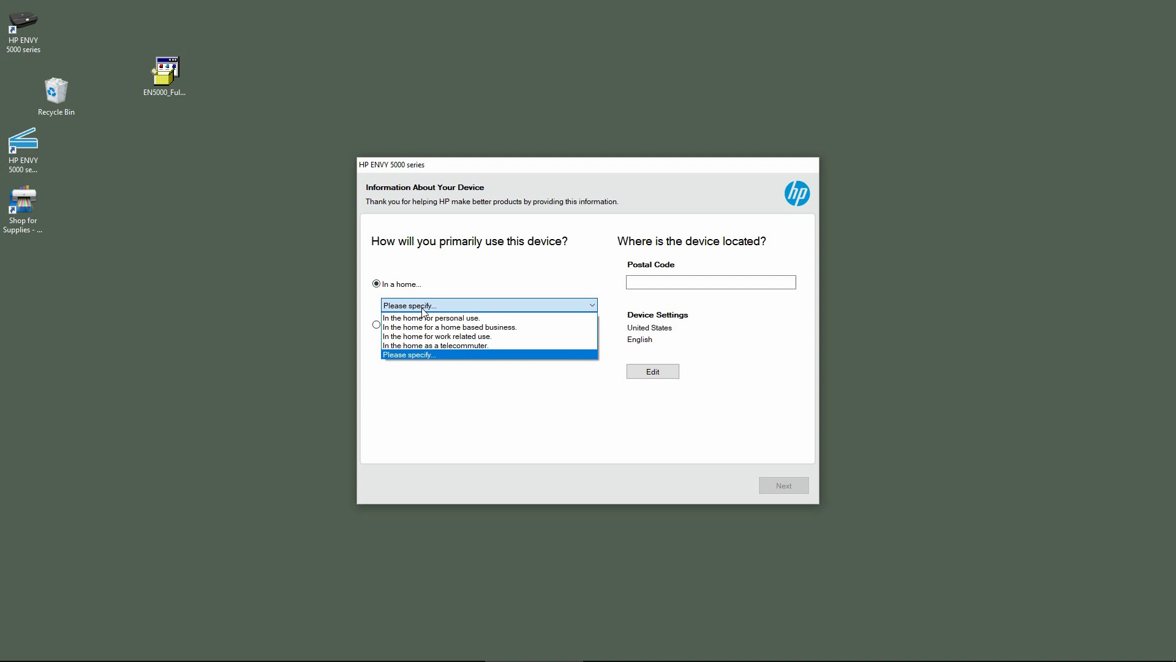
{"action": "left_click", "coordinate": [440, 322]}
{"action": "left_click", "coordinate": [655, 283]}
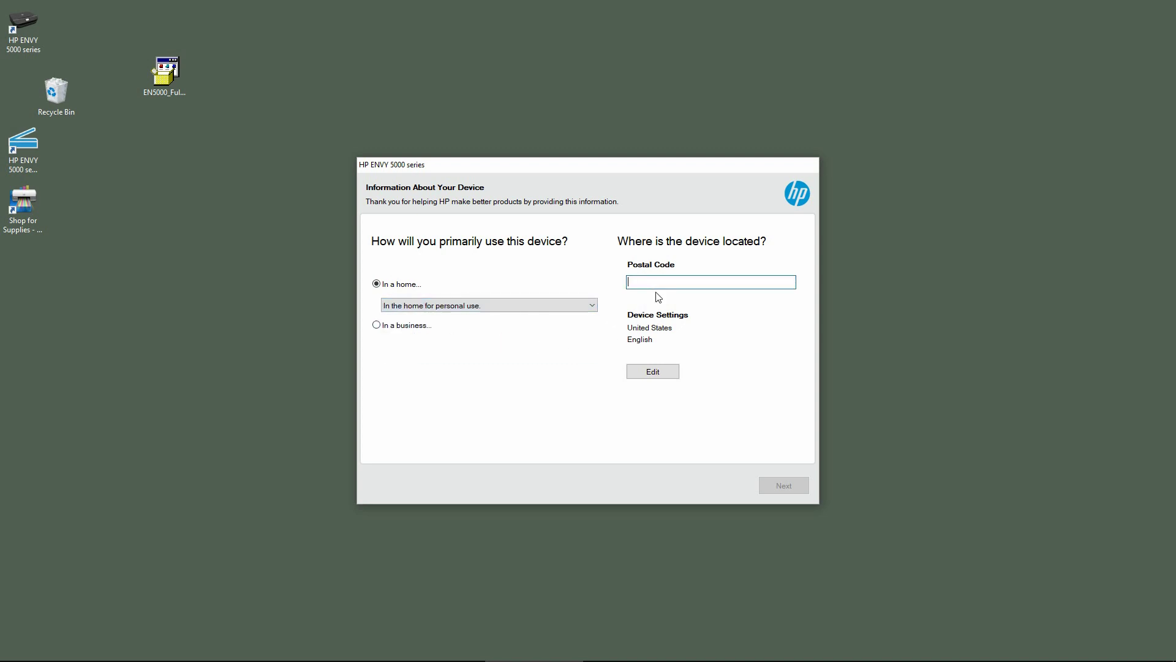
{"action": "type", "text": "123456"}
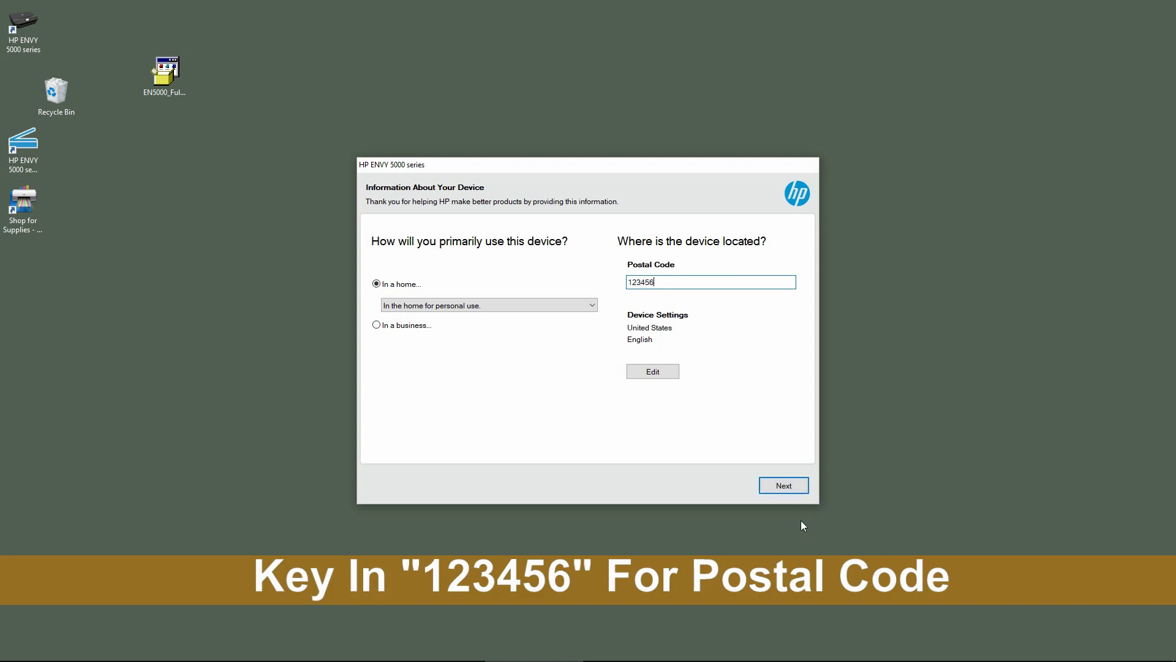
{"action": "left_click", "coordinate": [791, 487]}
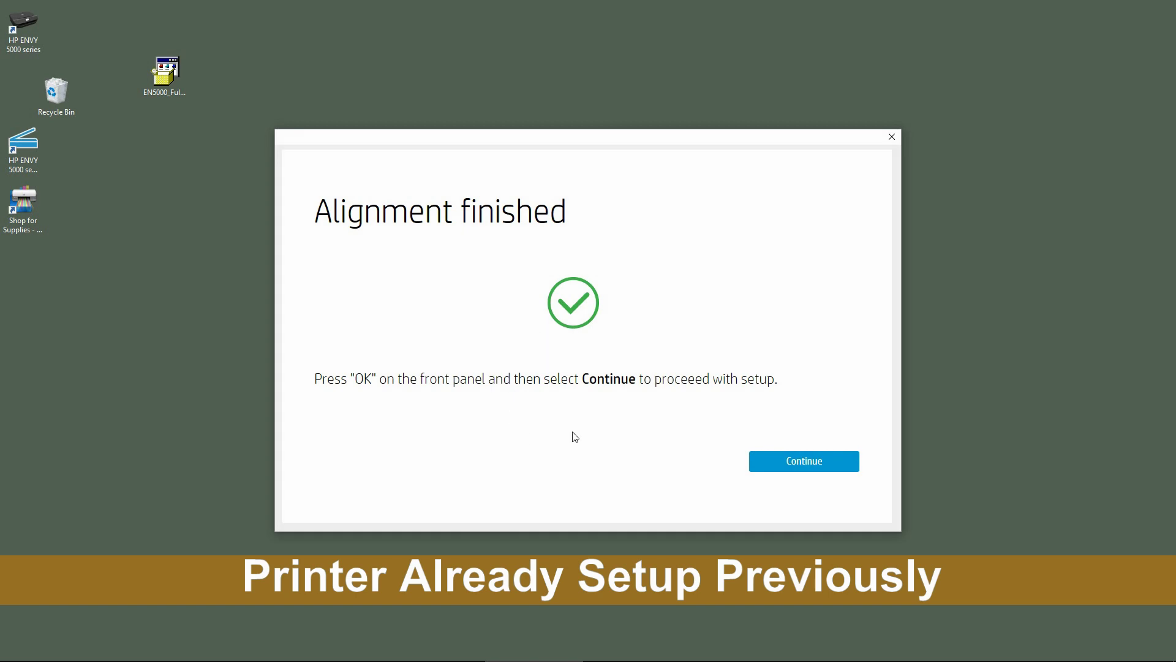
Continue after alignment, then close and skip the product registration page
{"action": "left_click", "coordinate": [815, 471]}
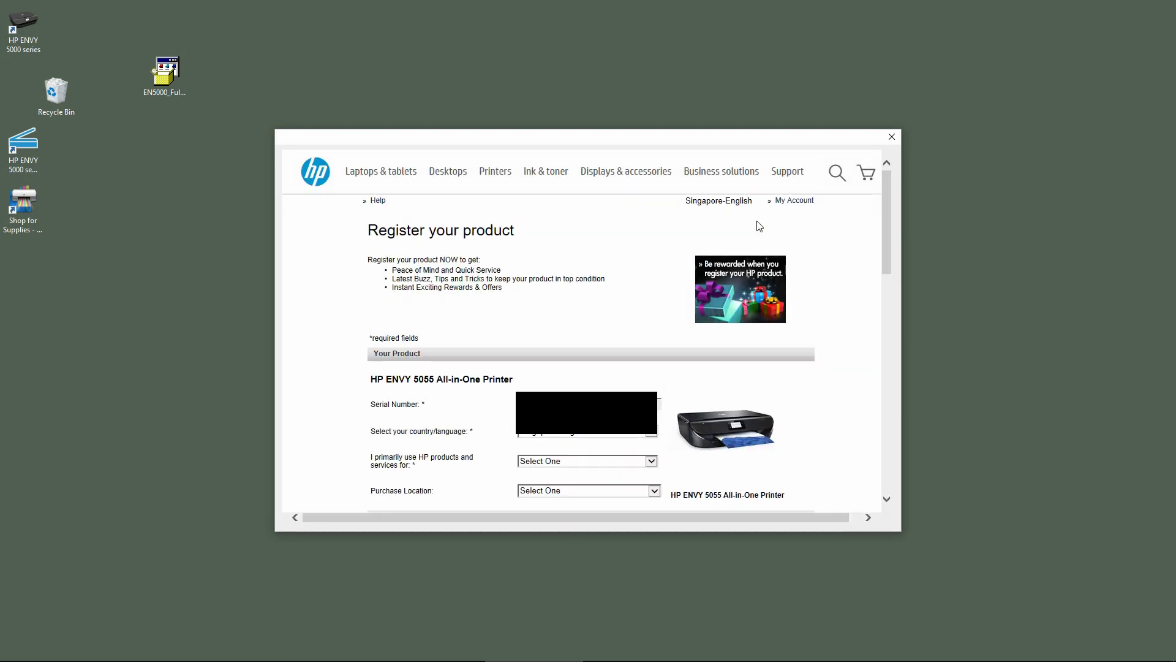
{"action": "left_click", "coordinate": [893, 136]}
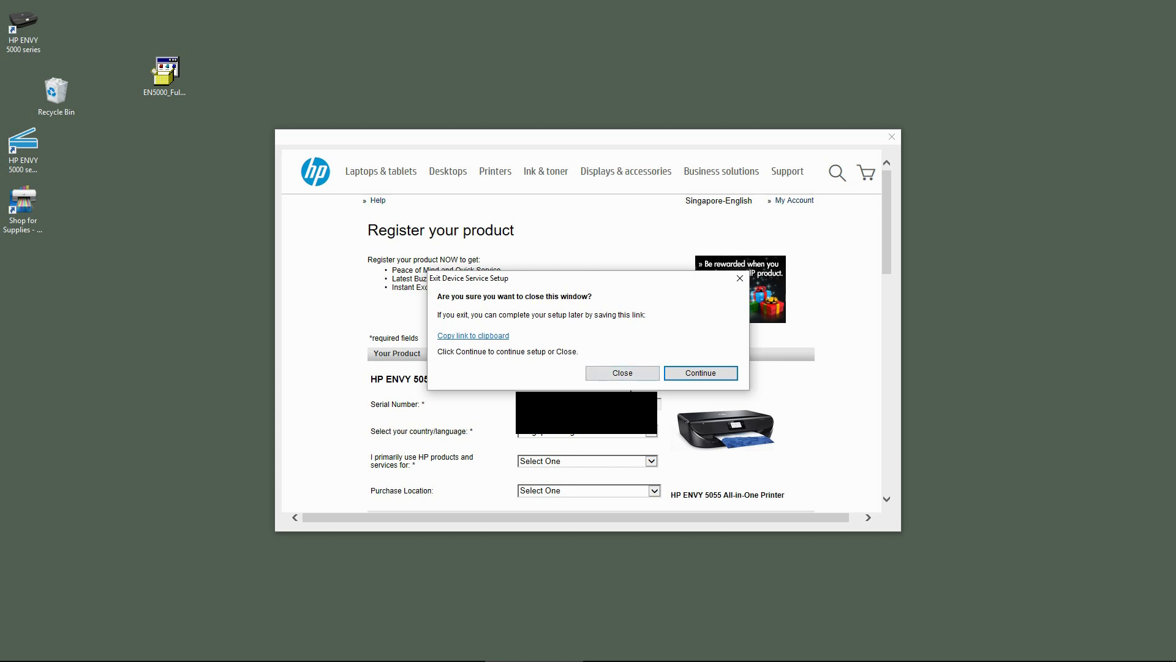
{"action": "left_click", "coordinate": [623, 373]}
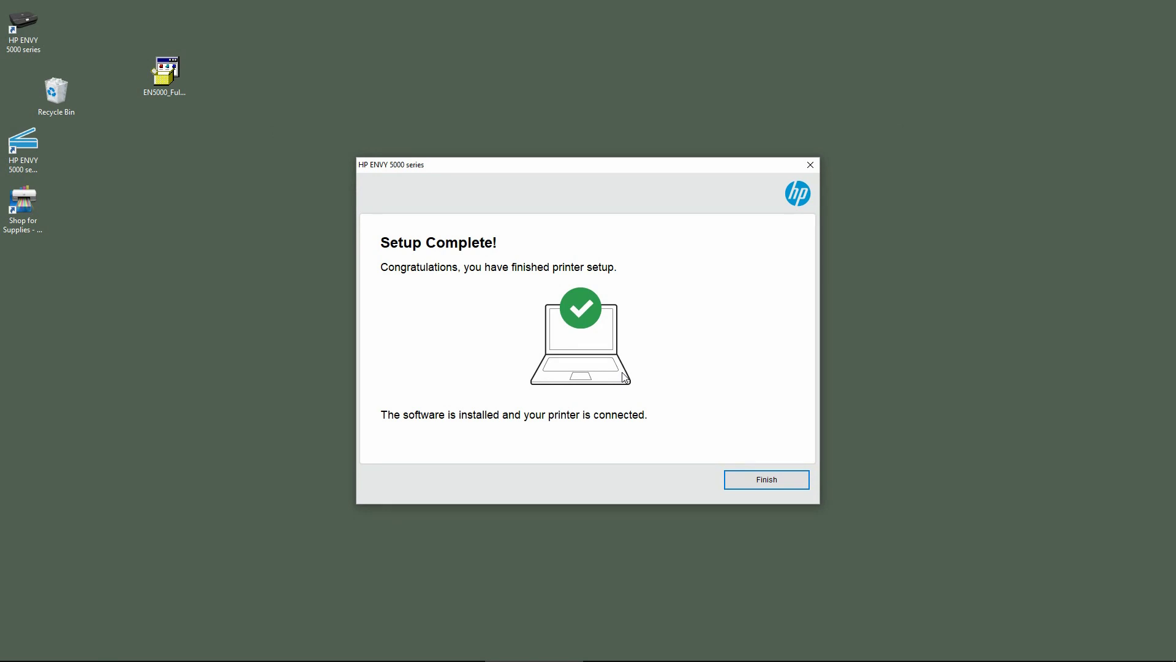
Click Finish on the Setup Complete window to close the installer
{"action": "left_click", "coordinate": [748, 487]}
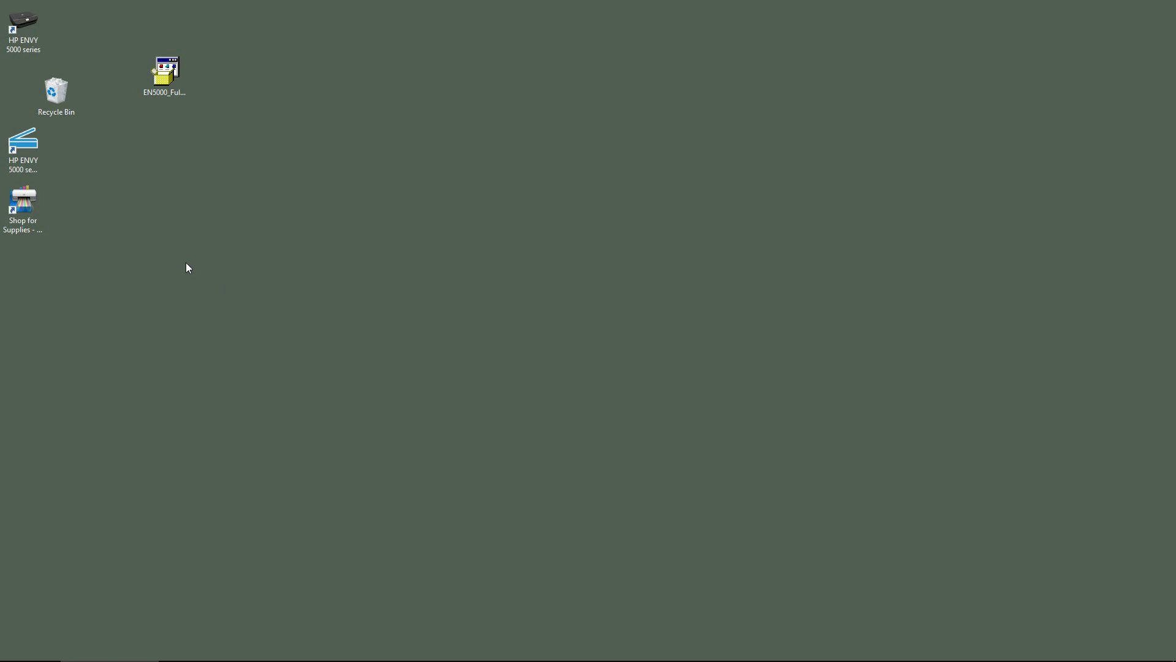
Launch the HP ENVY 5000 series-HP Scan desktop shortcut and let it connect to the printer
{"action": "double_click", "coordinate": [27, 149]}
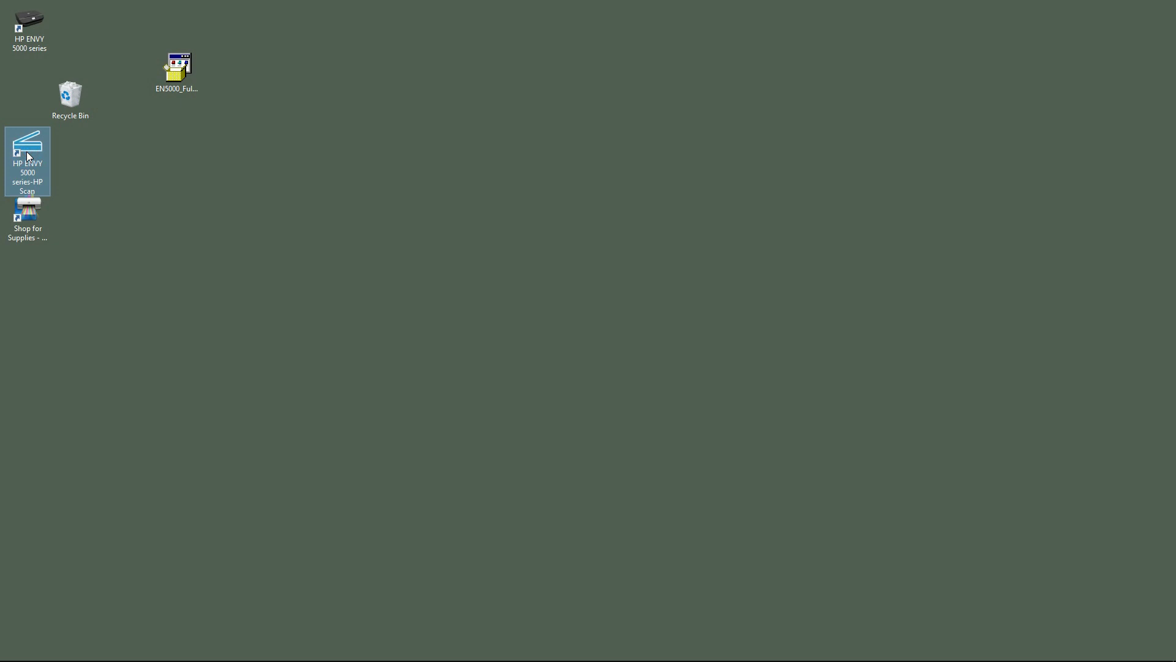